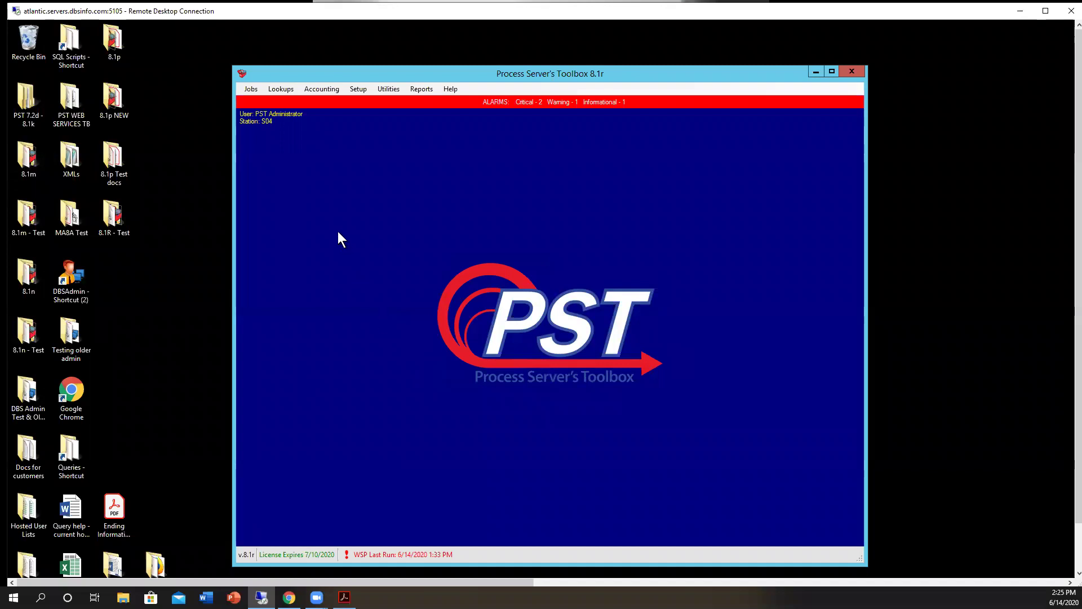
# Open Unfinished Jobs from the Jobs > Review menu.
pyautogui.click(252, 88)
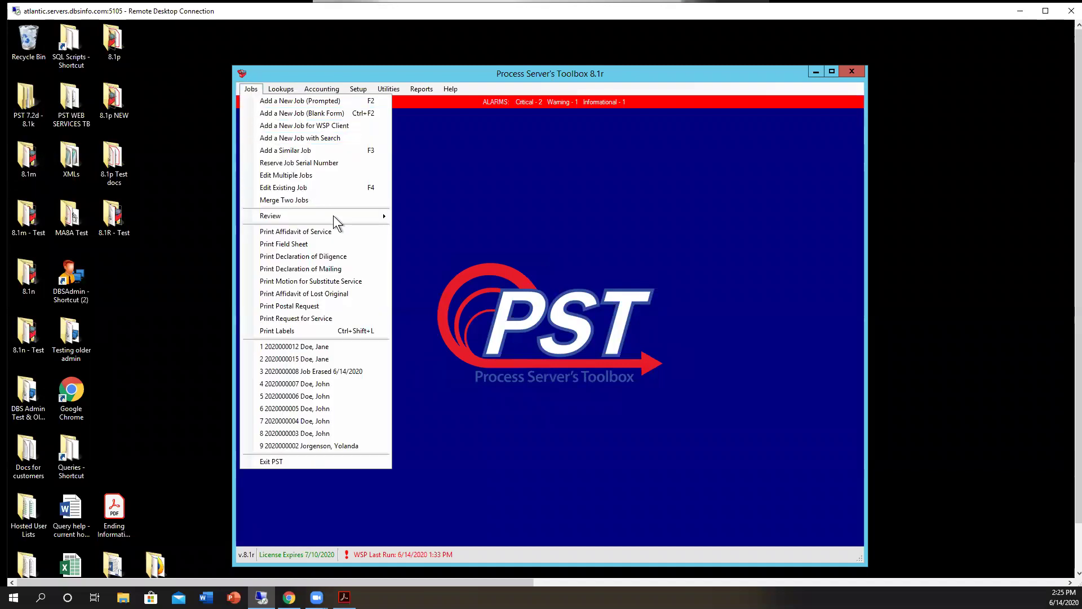
pyautogui.moveTo(271, 216)
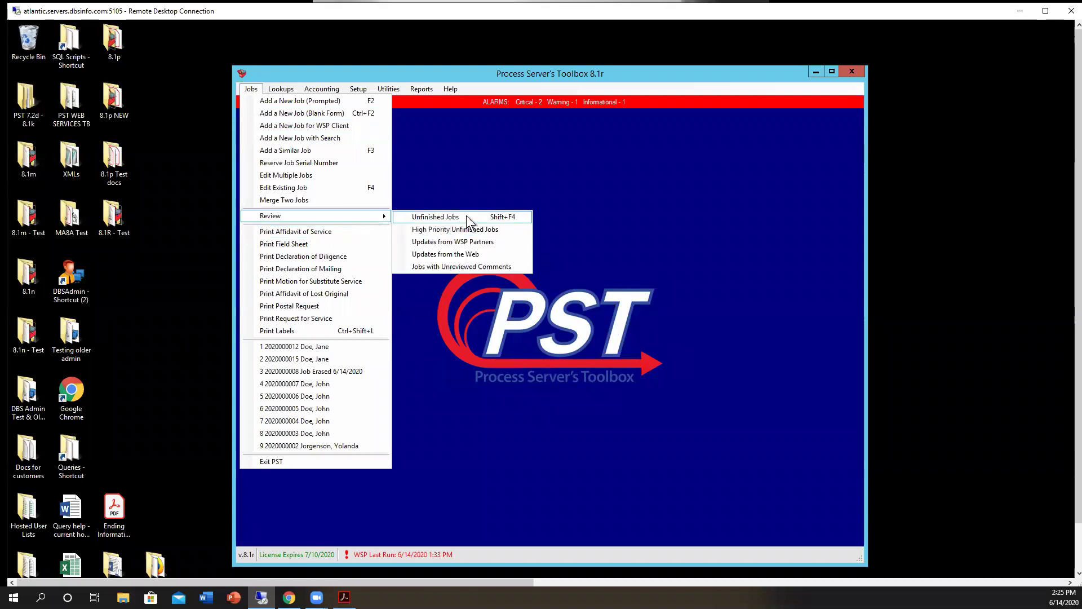
# Refresh the Unfinished Jobs window to list all 229 outstanding jobs.
pyautogui.click(466, 215)
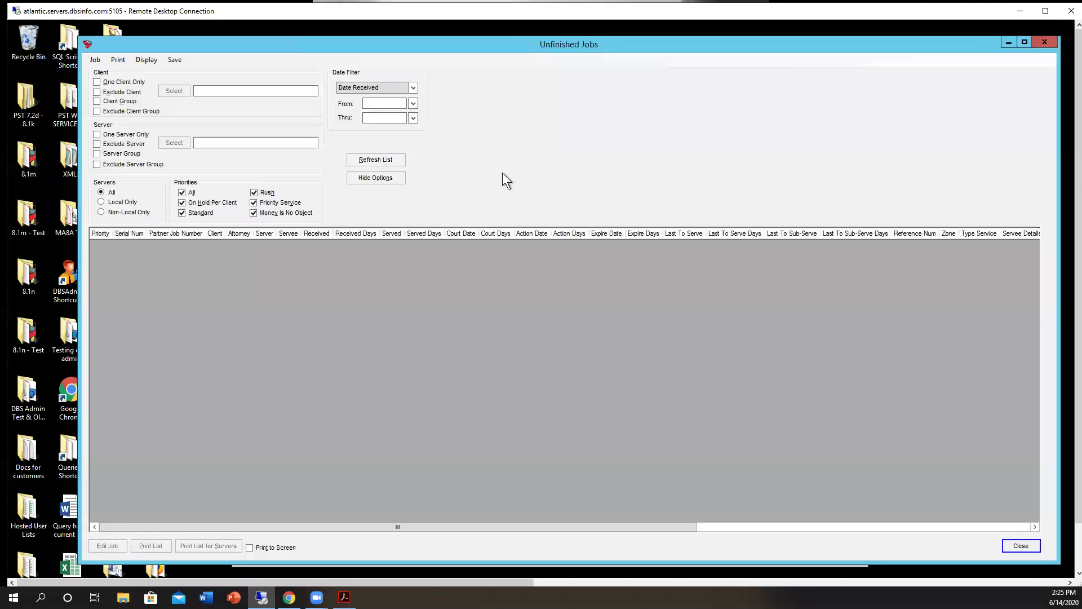
pyautogui.click(398, 159)
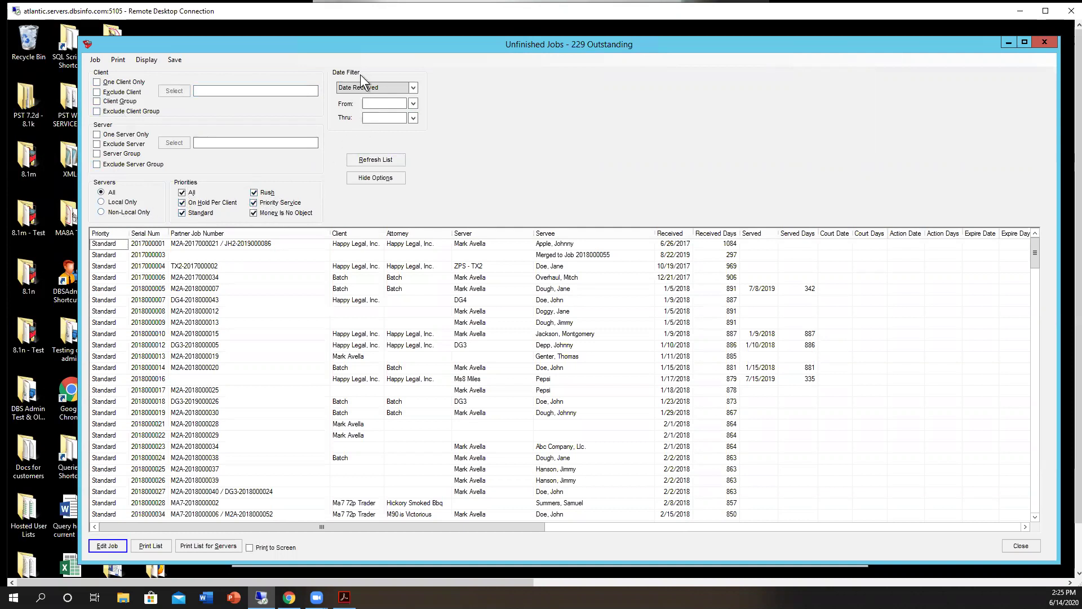
# Filter by Date Received from 1/1/20 and refresh, leaving 47 jobs.
pyautogui.click(414, 89)
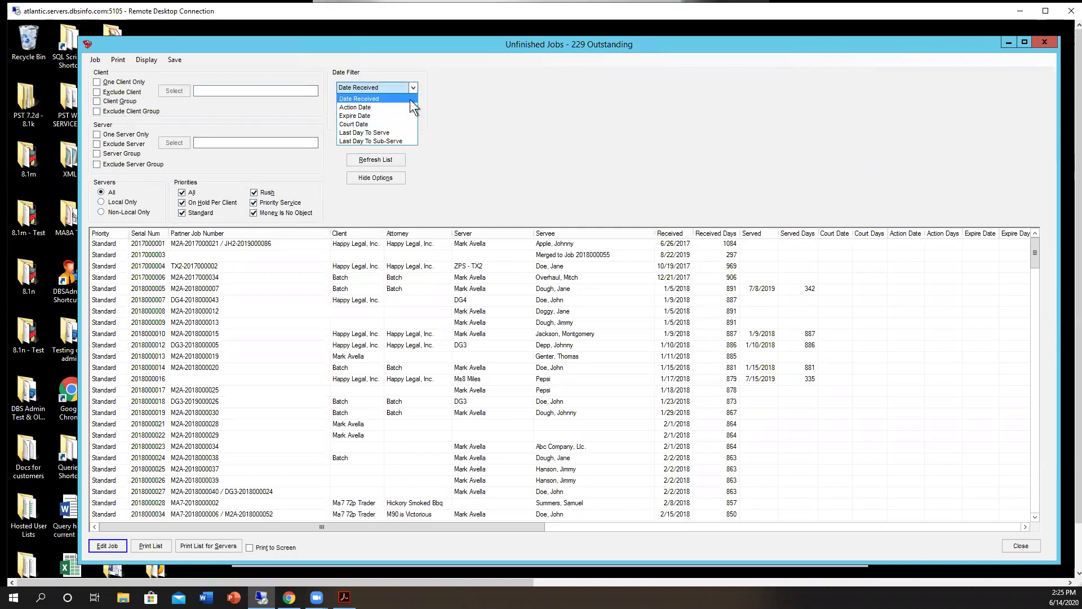
pyautogui.click(410, 99)
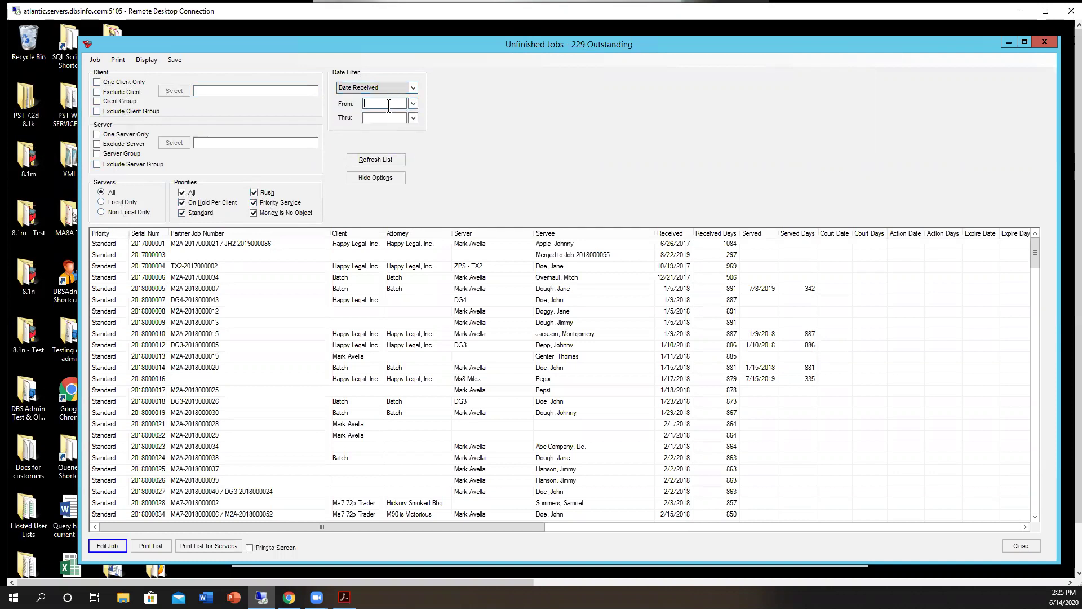
pyautogui.write('1/1/20')
pyautogui.click(391, 167)
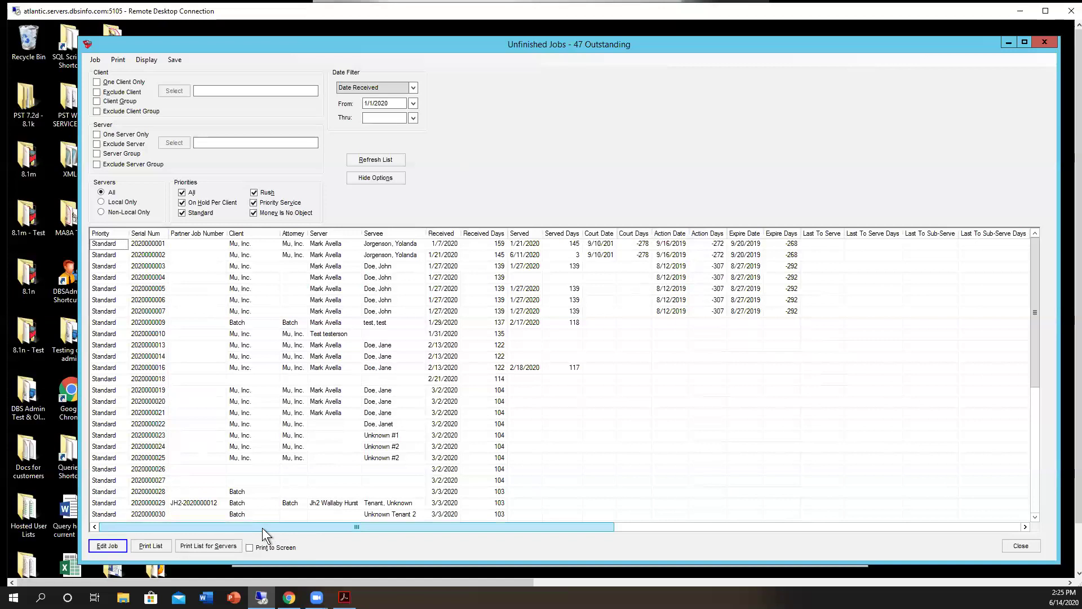
pyautogui.moveTo(262, 528)
pyautogui.mouseDown()
pyautogui.moveTo(656, 552)
pyautogui.moveTo(582, 565)
pyautogui.moveTo(363, 554)
pyautogui.moveTo(279, 536)
pyautogui.moveTo(203, 542)
pyautogui.mouseUp()
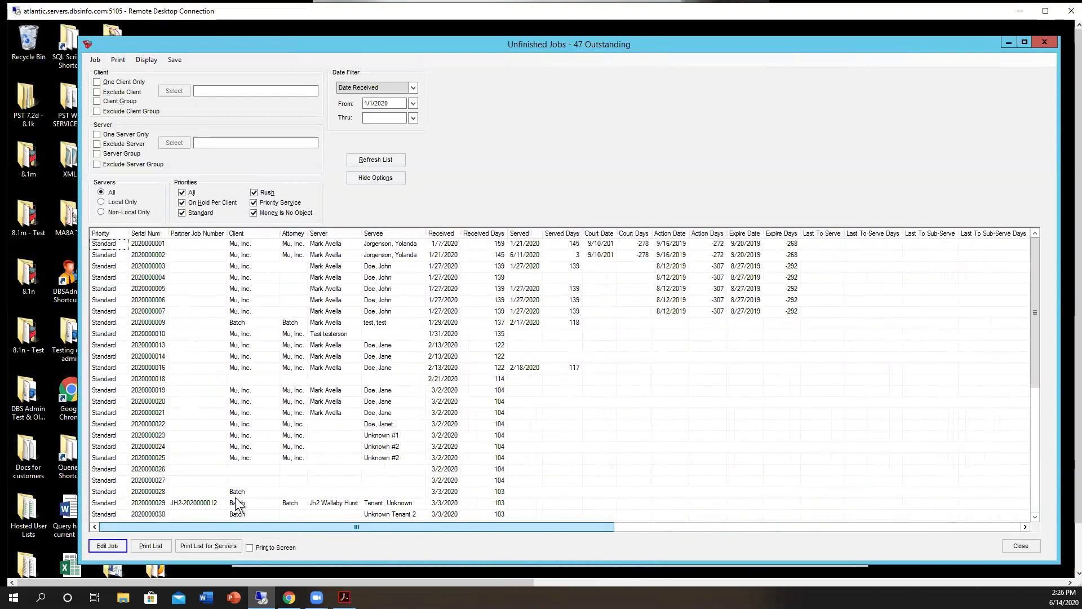
pyautogui.click(157, 234)
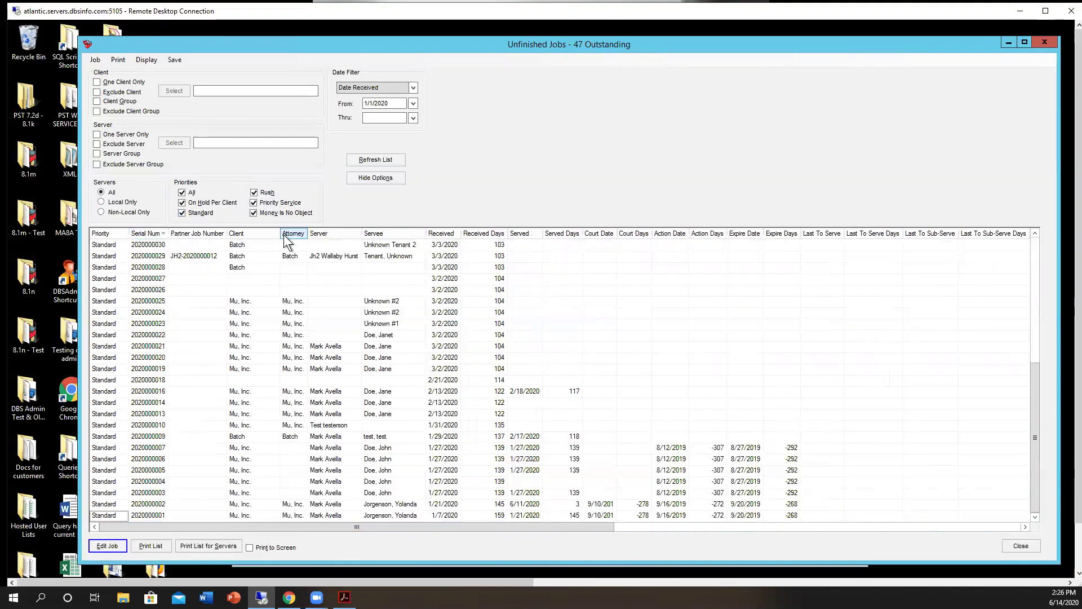
pyautogui.click(246, 234)
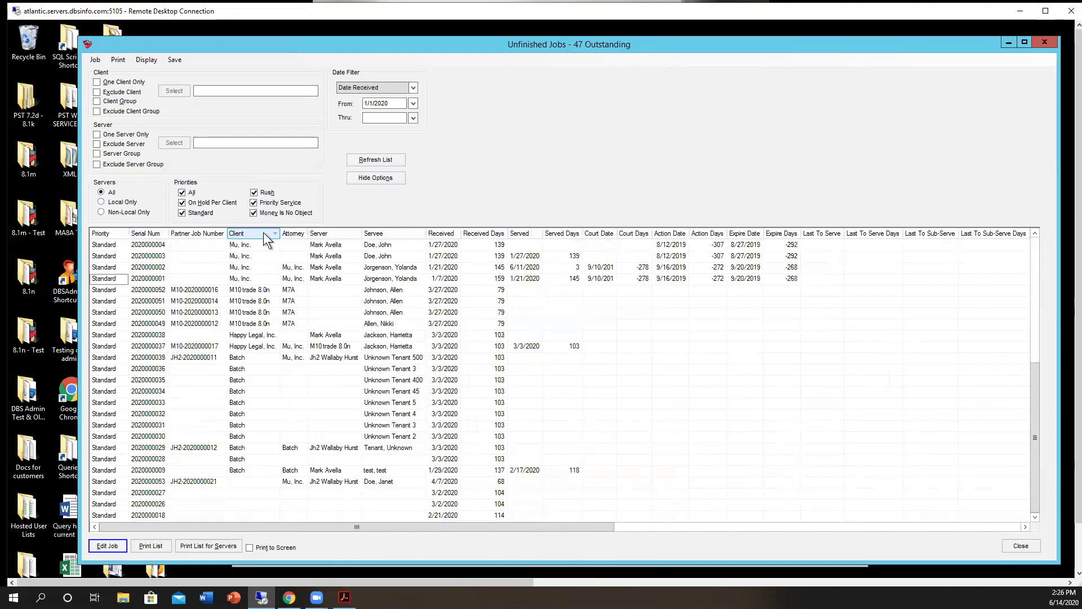
pyautogui.click(376, 160)
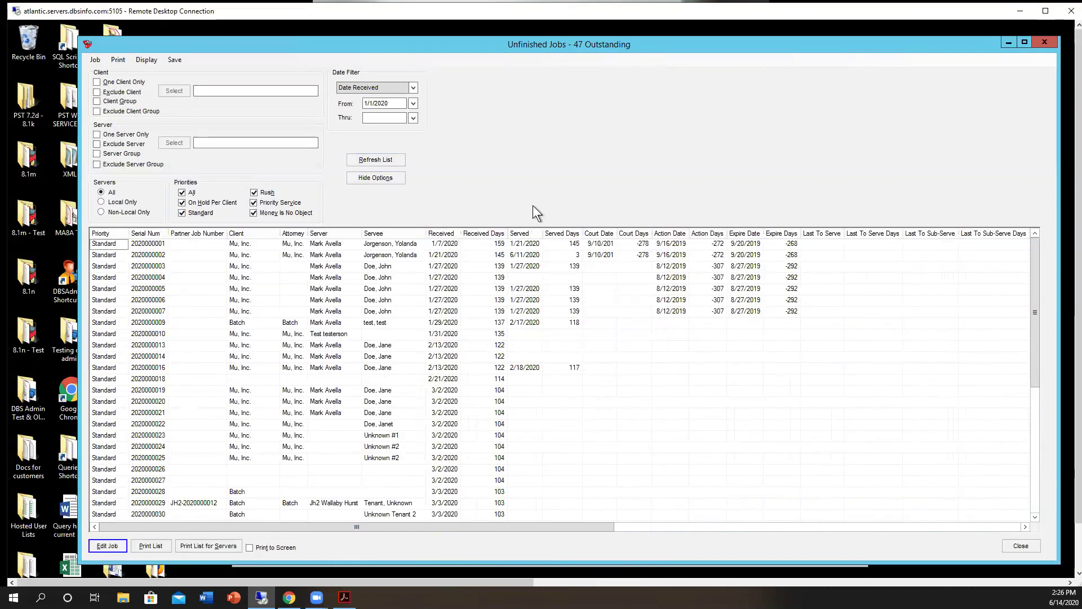
pyautogui.click(377, 268)
pyautogui.rightClick(378, 264)
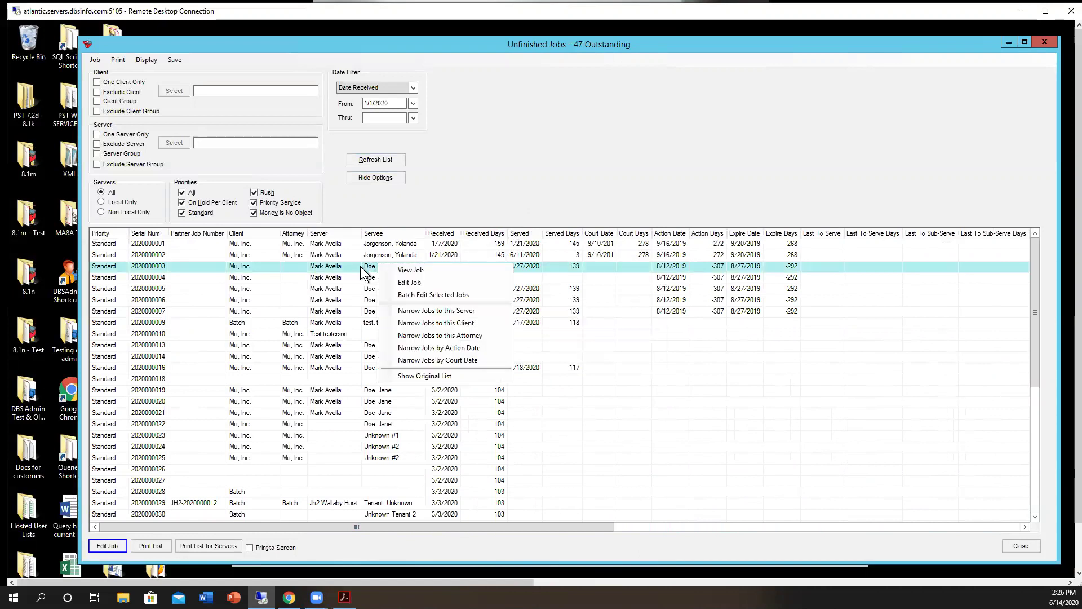
pyautogui.click(485, 311)
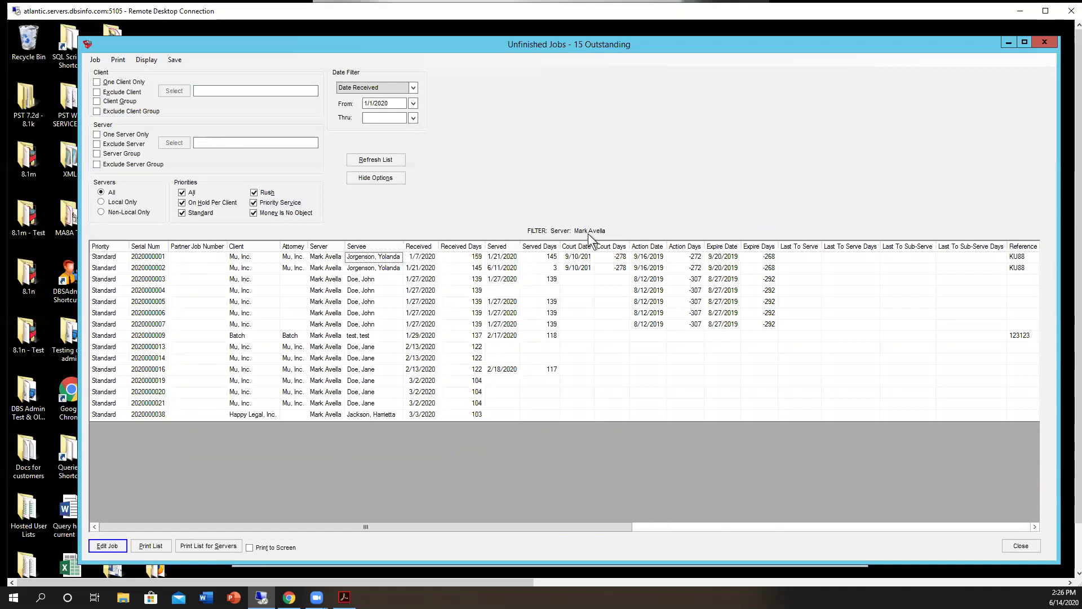
pyautogui.rightClick(363, 270)
pyautogui.click(440, 377)
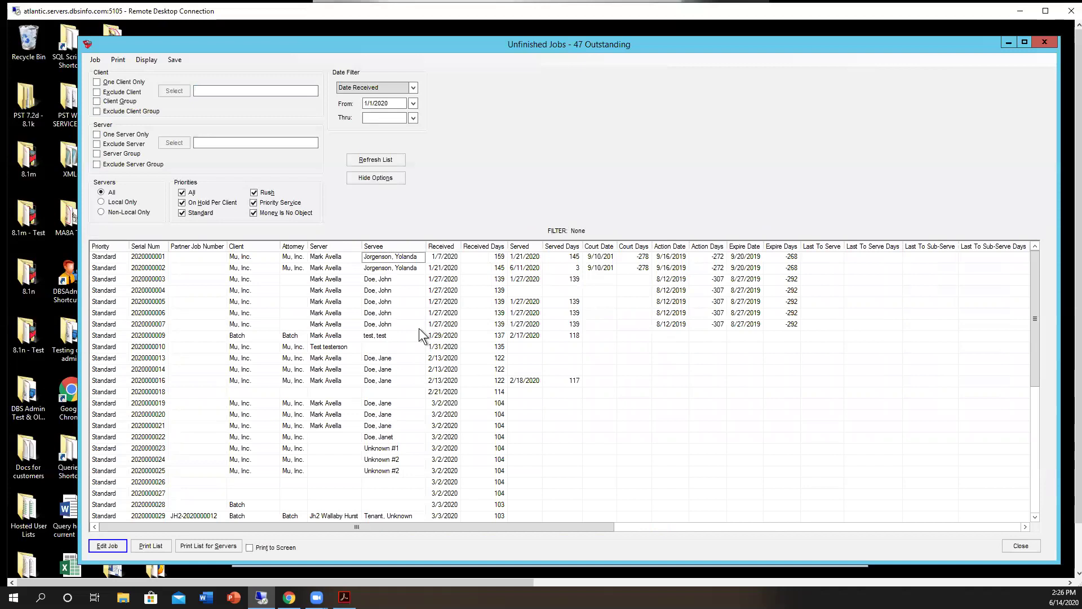
# Hide Expire Date, Last Day to Serve and Days Until Last Day to Sub-Serve, saved as default.
pyautogui.click(152, 62)
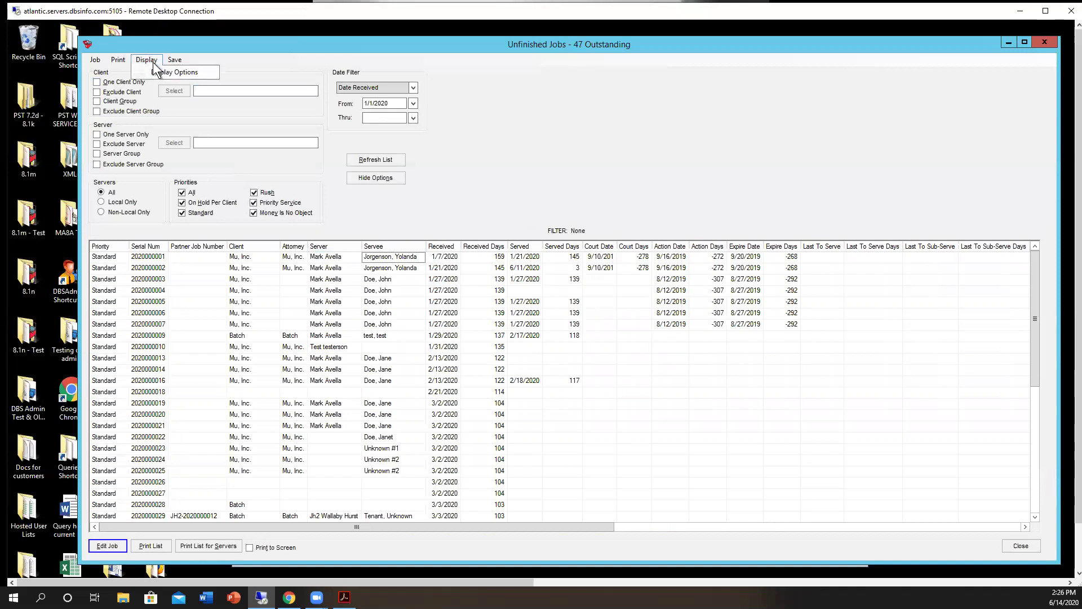
pyautogui.click(193, 74)
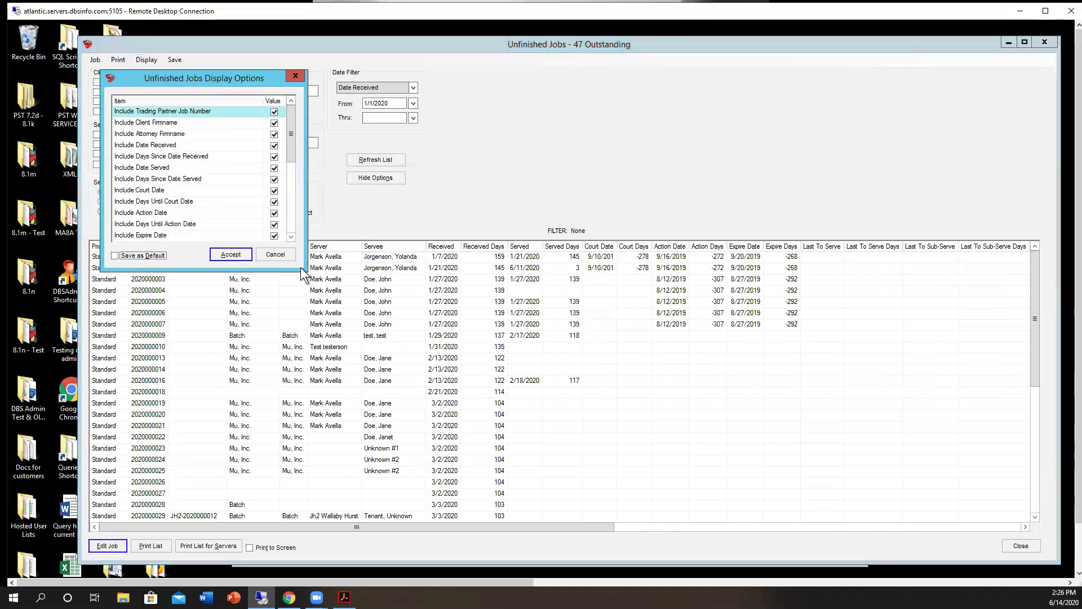
pyautogui.moveTo(305, 269); pyautogui.dragTo(380, 482)
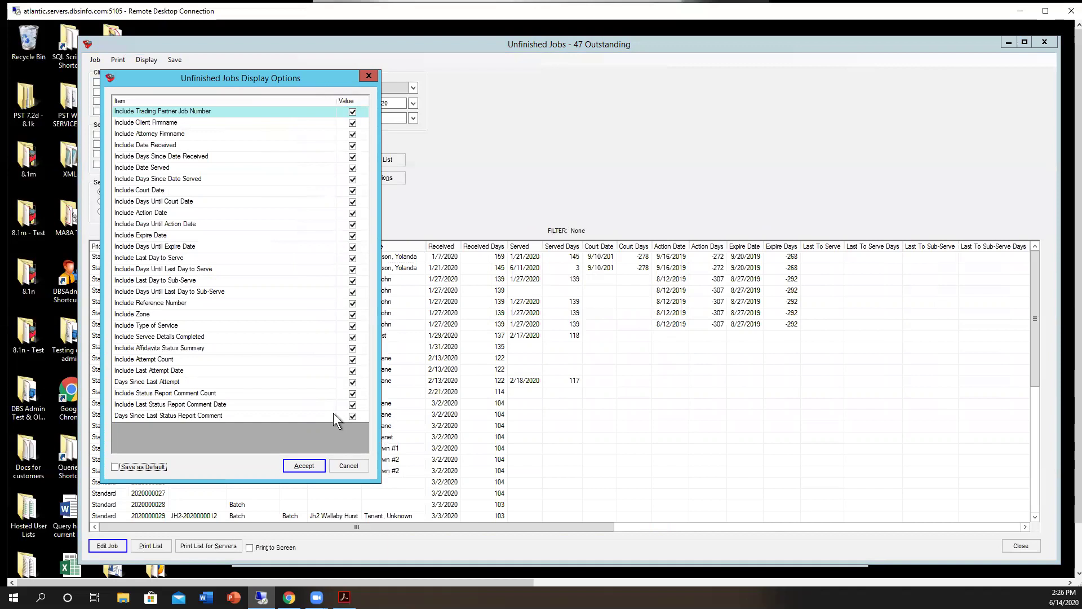
pyautogui.click(353, 236)
pyautogui.click(353, 257)
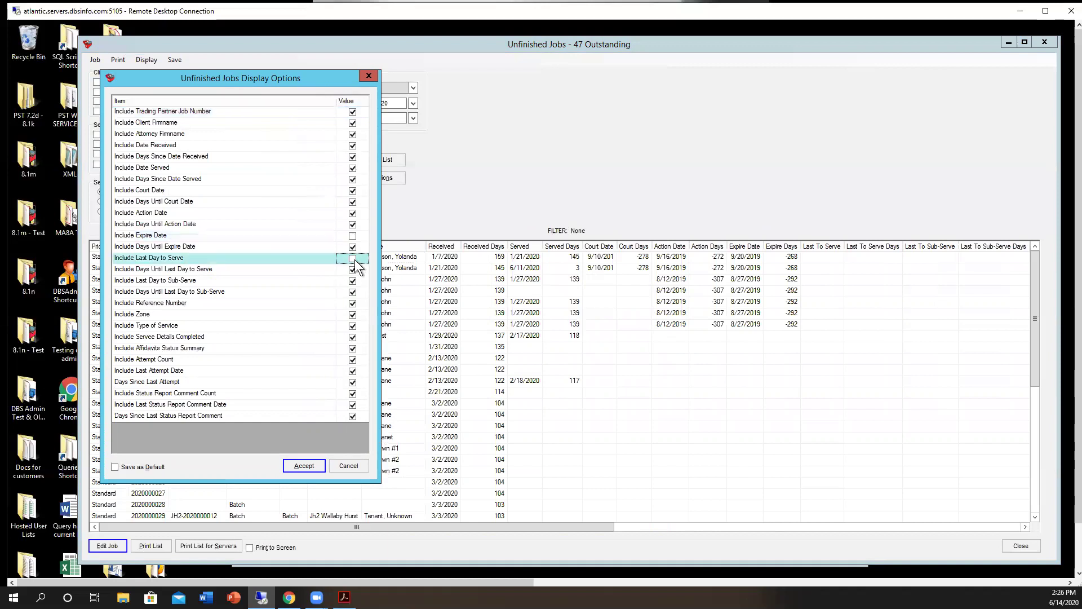
pyautogui.click(353, 290)
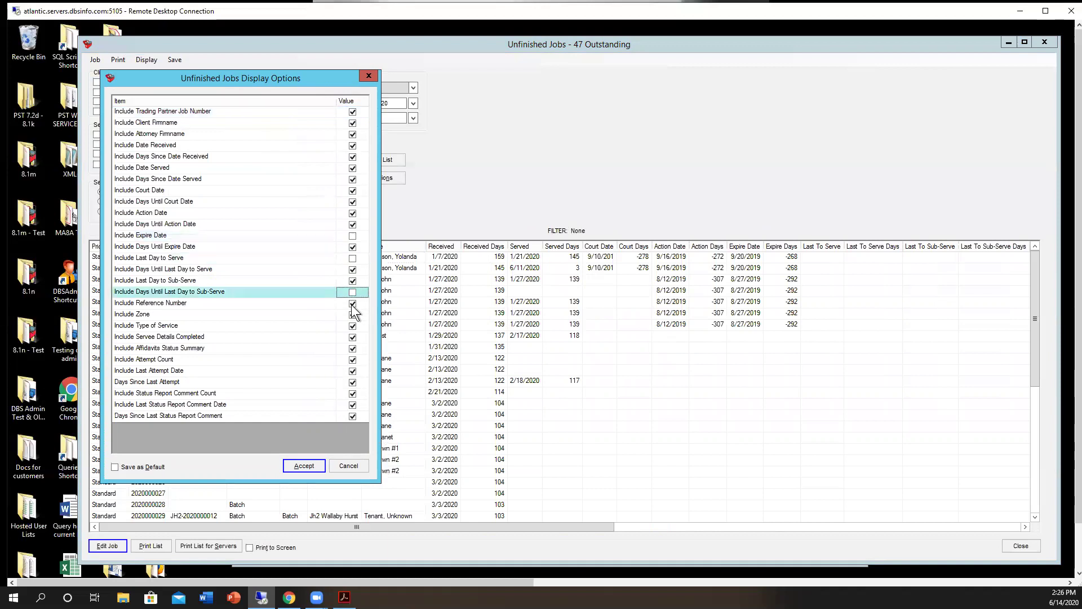
pyautogui.click(133, 467)
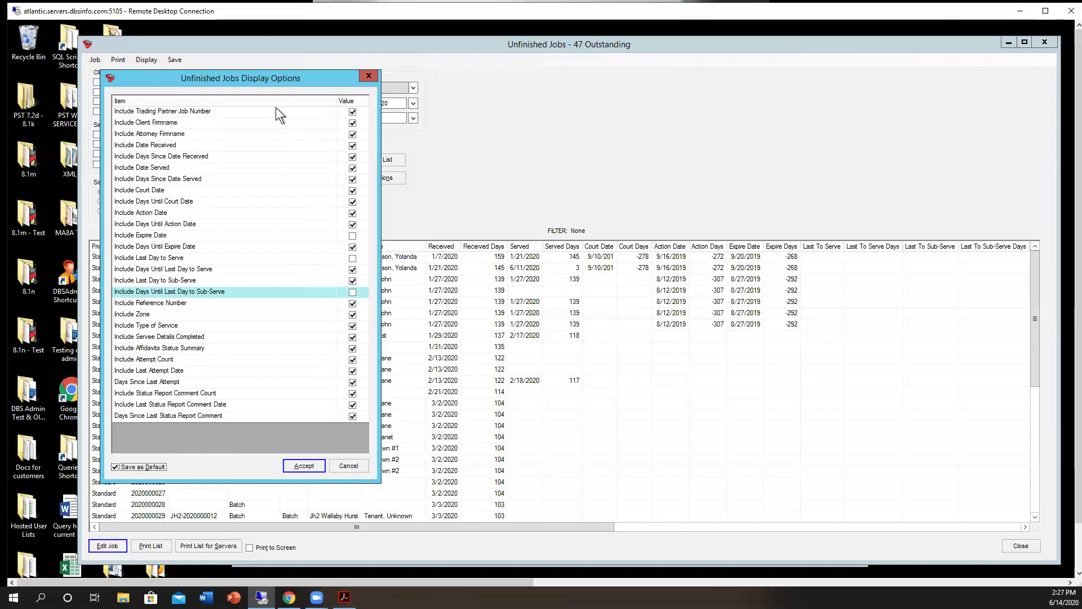
pyautogui.click(301, 466)
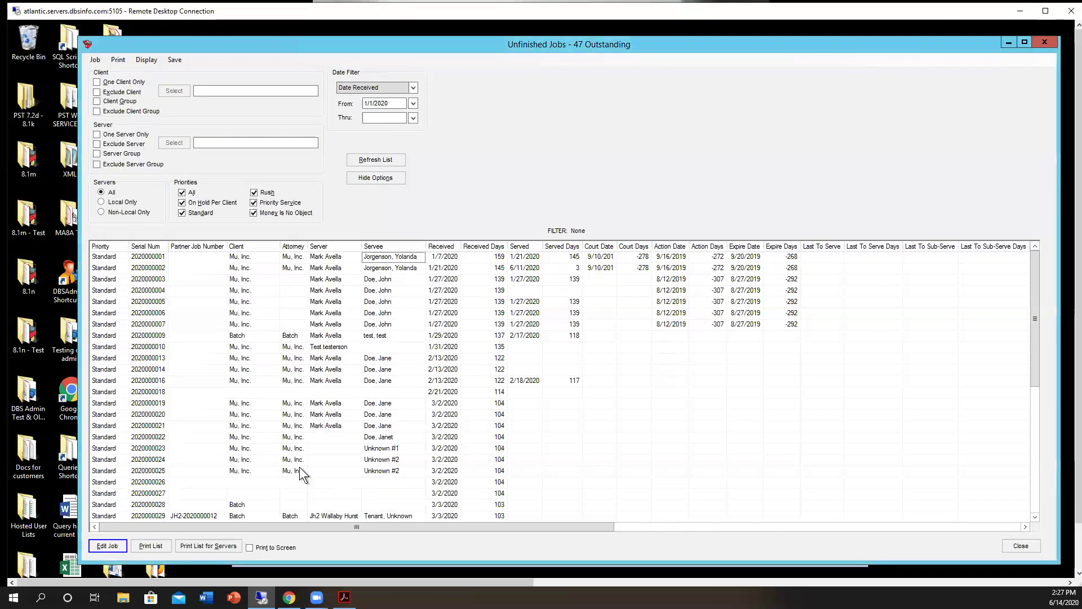
# Refresh to show Reference Num, Zone and Type Service, then browse the Job and Print menus.
pyautogui.click(377, 162)
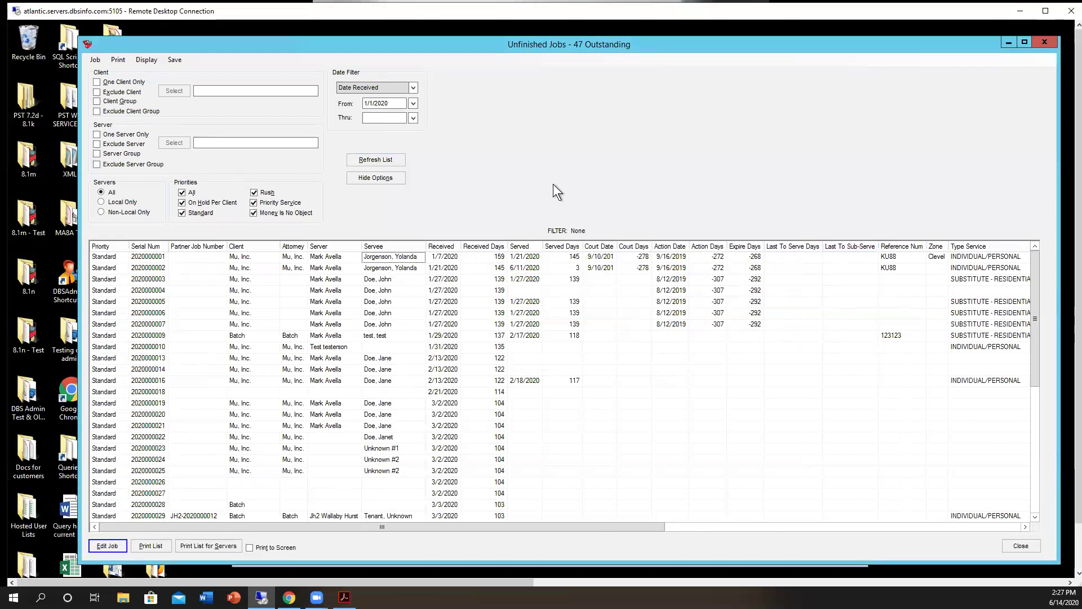
pyautogui.click(100, 62)
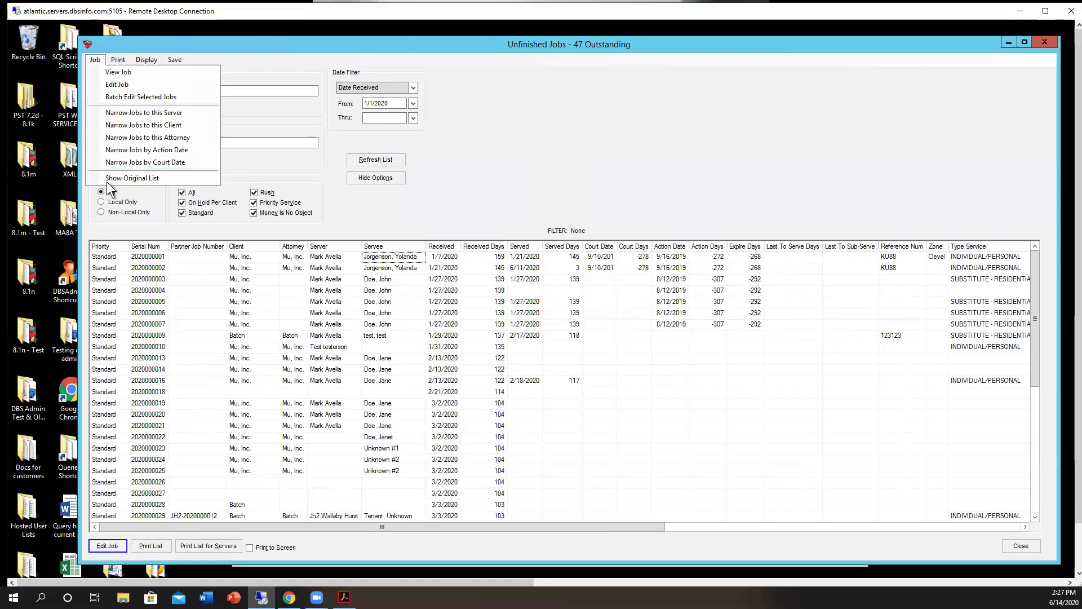
pyautogui.click(119, 61)
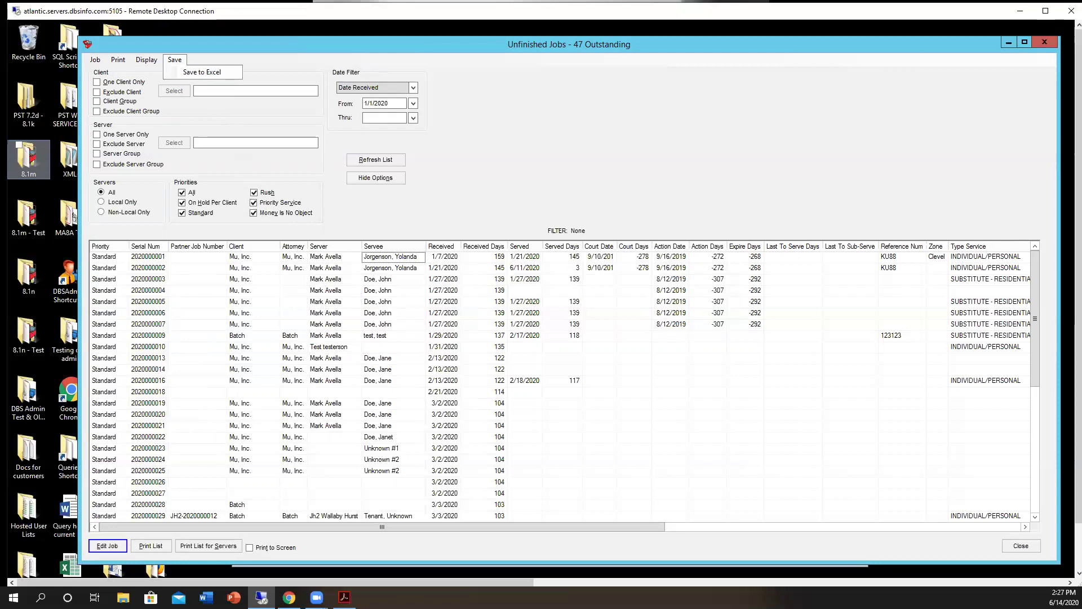
# Switch to the 'Questions?' ending card PDF in Adobe Acrobat Pro DC.
pyautogui.hotkey('alt', 'Tab')
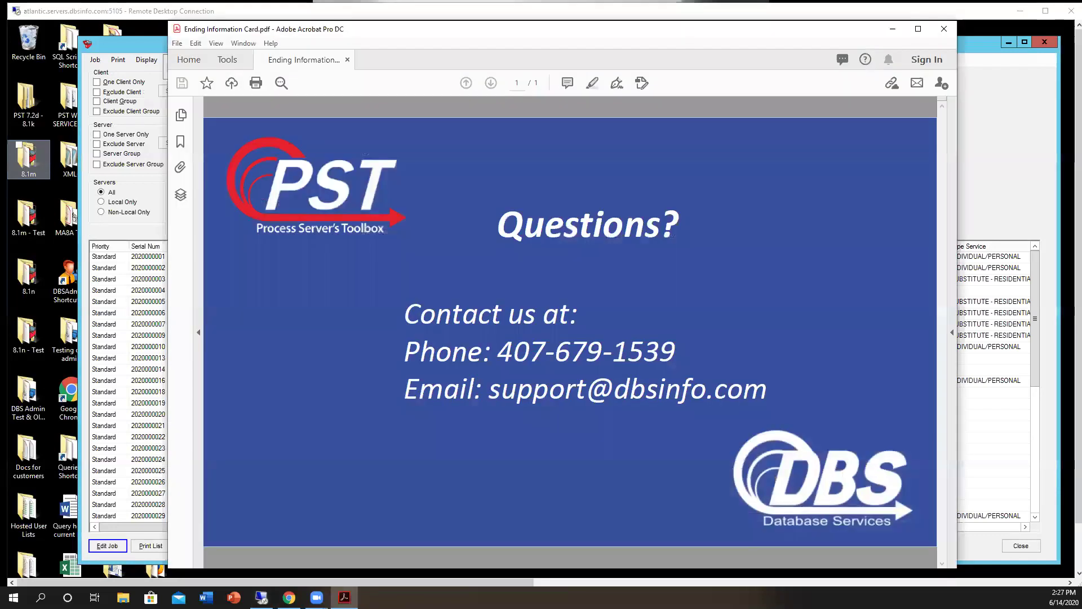